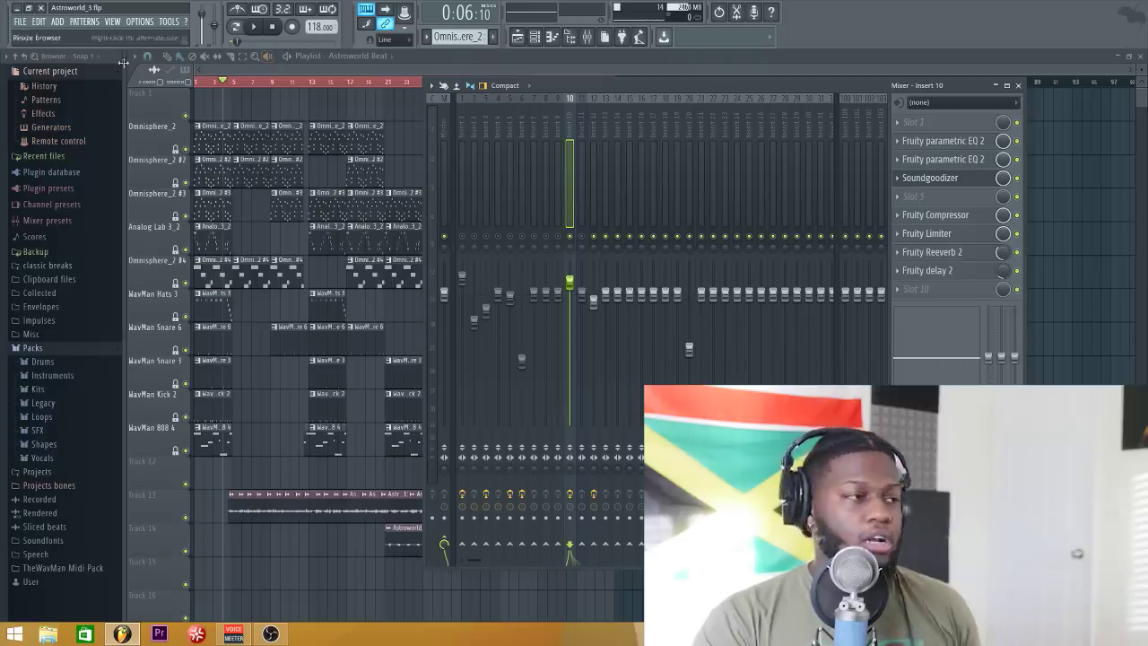
pyautogui.click(235, 83)
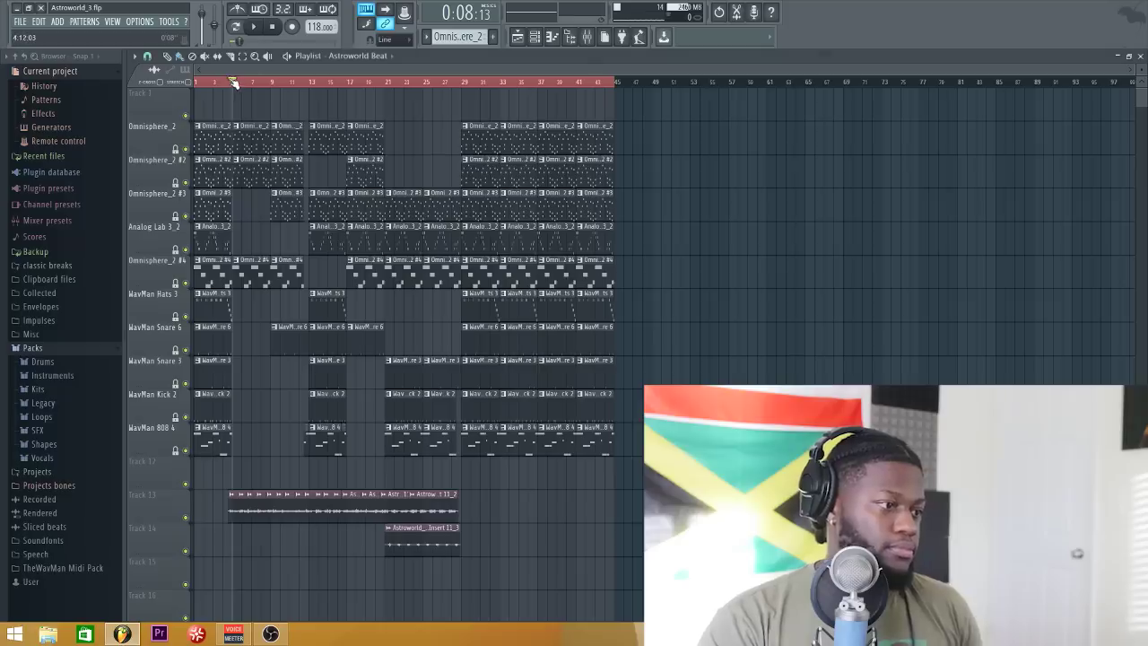
pyautogui.press('space')
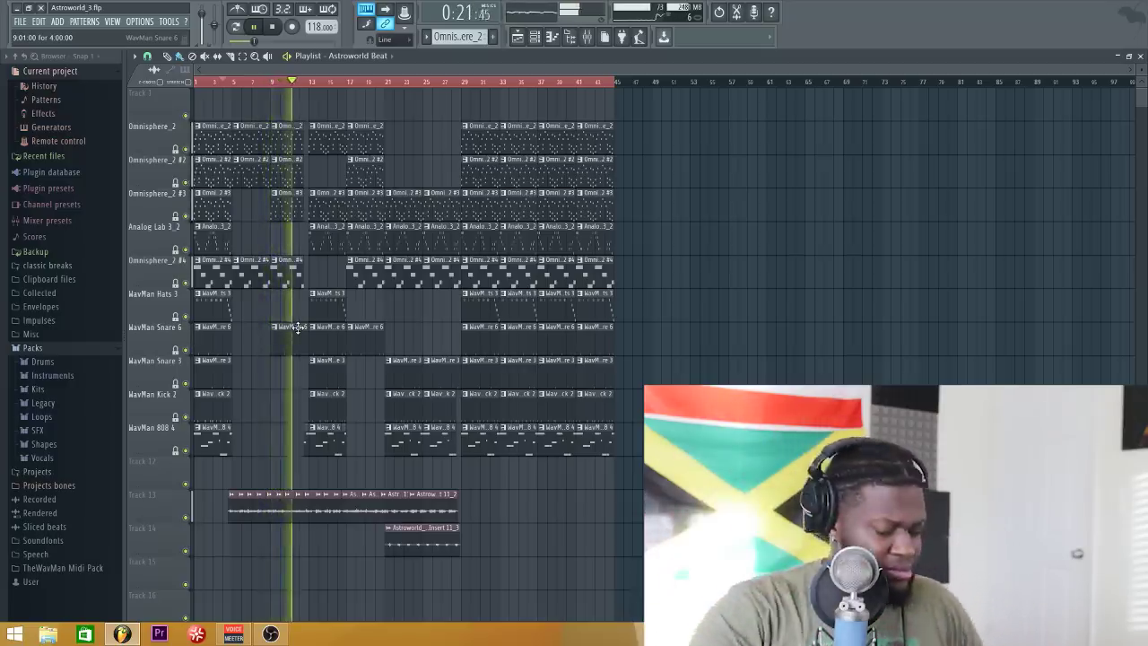
pyautogui.press('space')
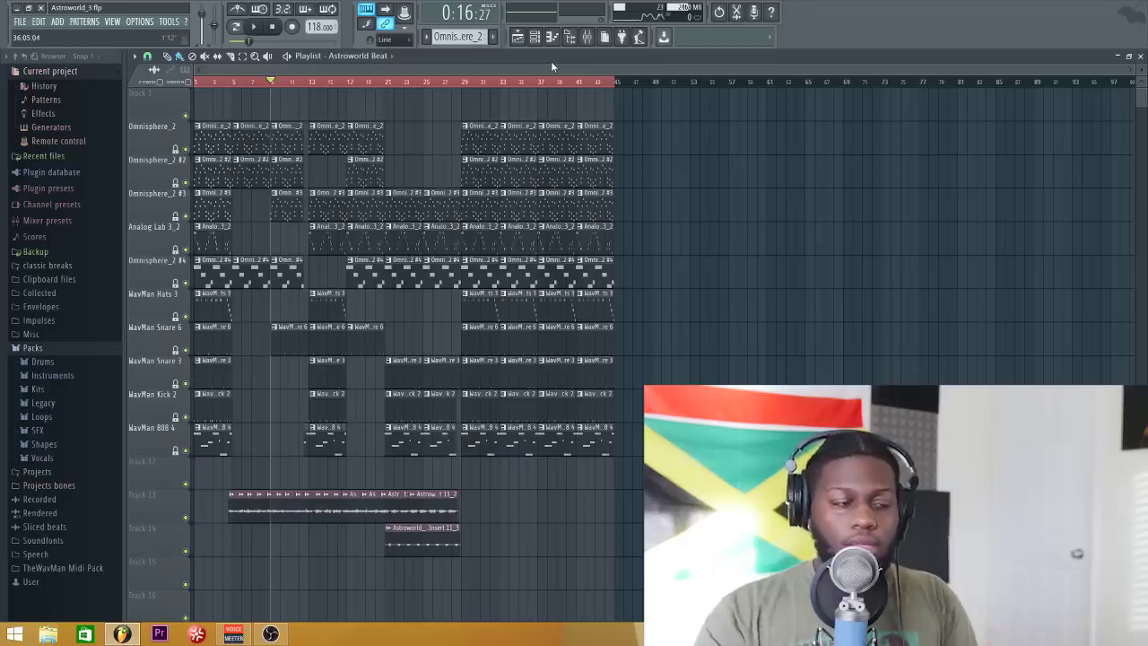
pyautogui.moveTo(275, 635)
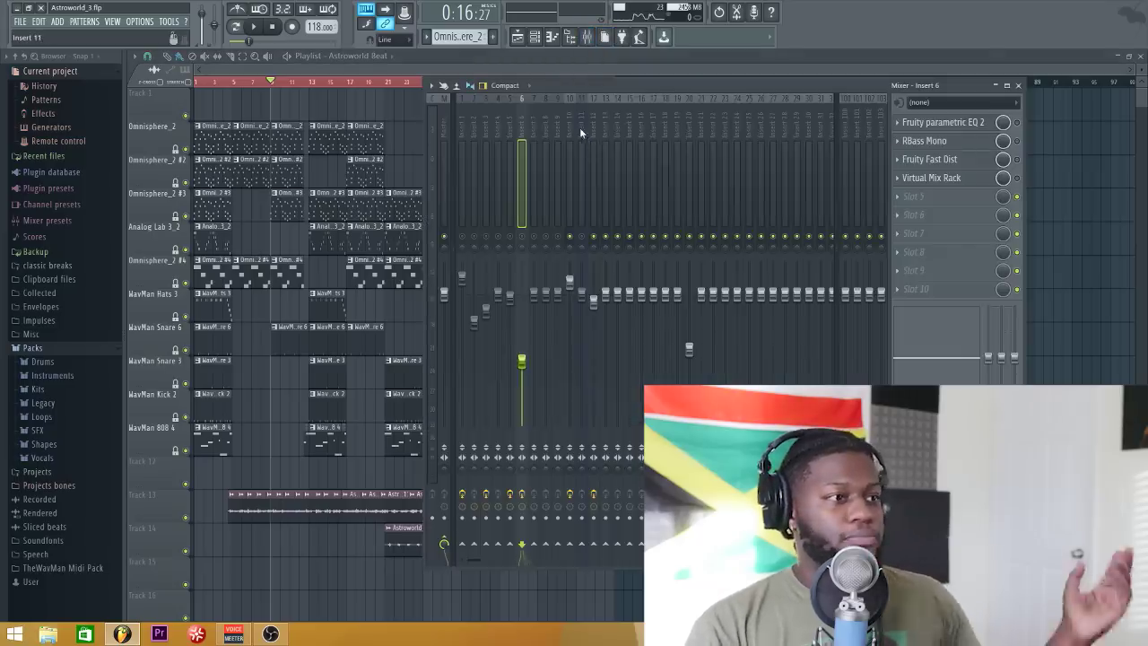
# Step the mixer selection from insert 7 across to insert 10
pyautogui.click(534, 122)
pyautogui.click(546, 121)
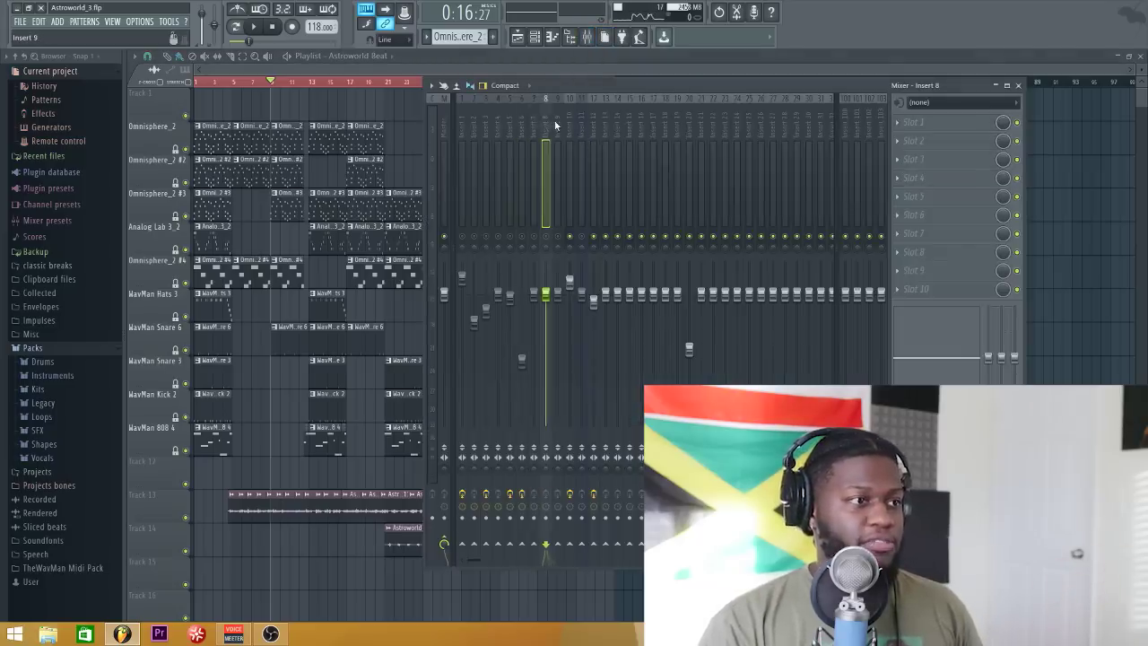
pyautogui.click(557, 121)
pyautogui.click(569, 120)
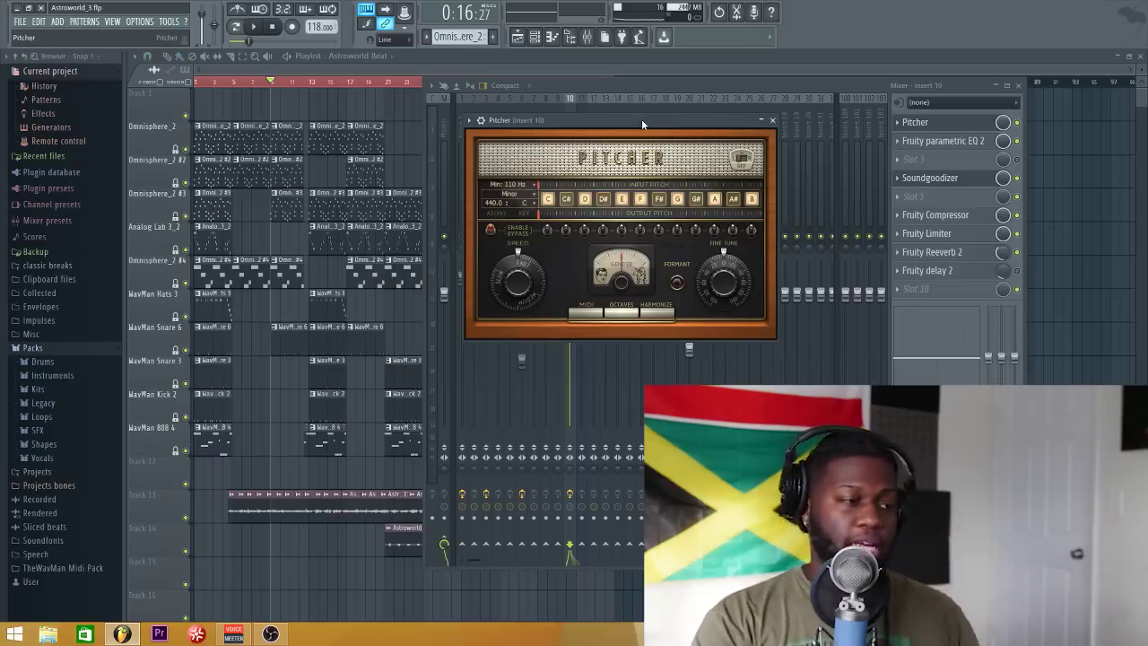
# Change Pitcher's correction scale from Minor to Major, then nudge its window slightly up and right
pyautogui.click(516, 197)
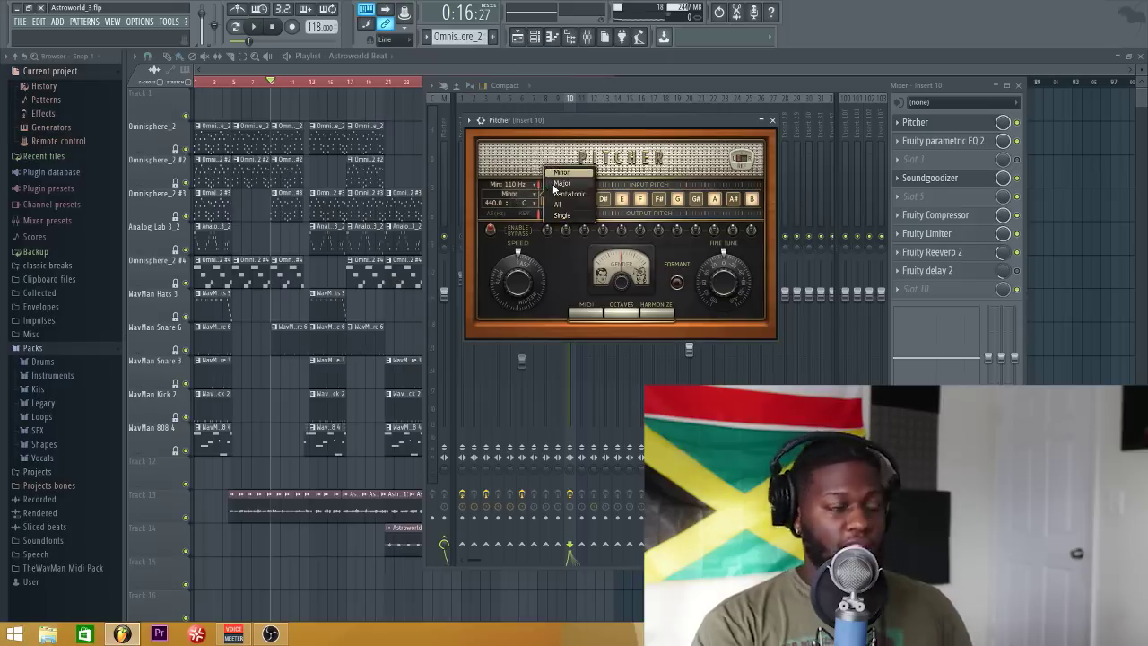
pyautogui.click(554, 184)
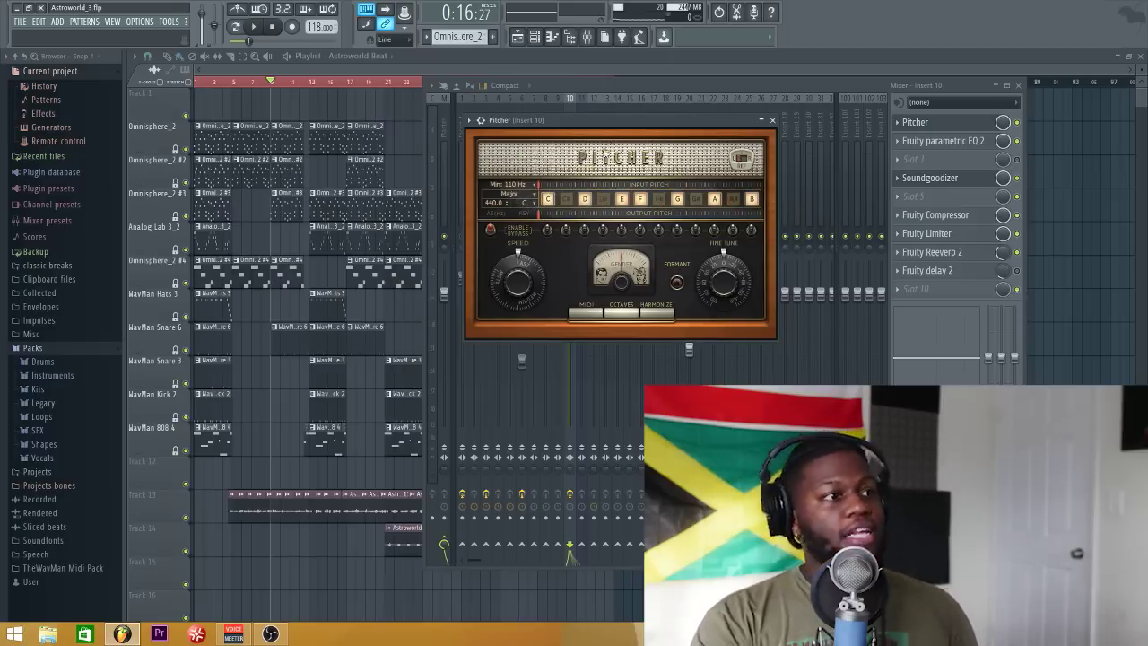
pyautogui.moveTo(626, 122); pyautogui.dragTo(637, 116)
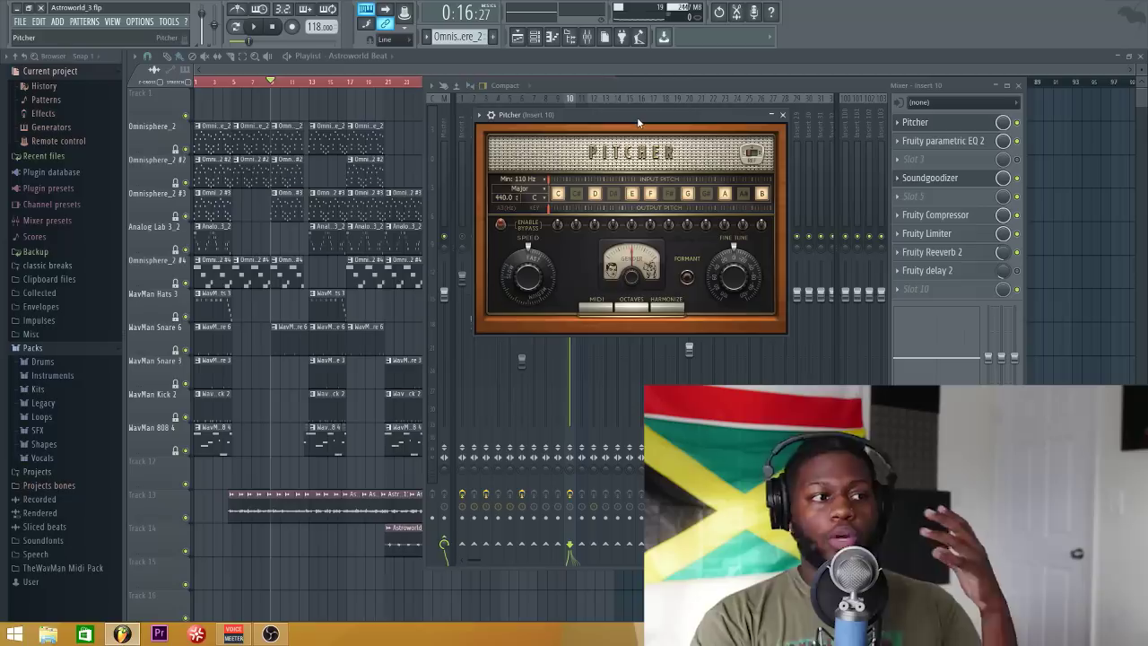
pyautogui.click(538, 200)
pyautogui.click(538, 199)
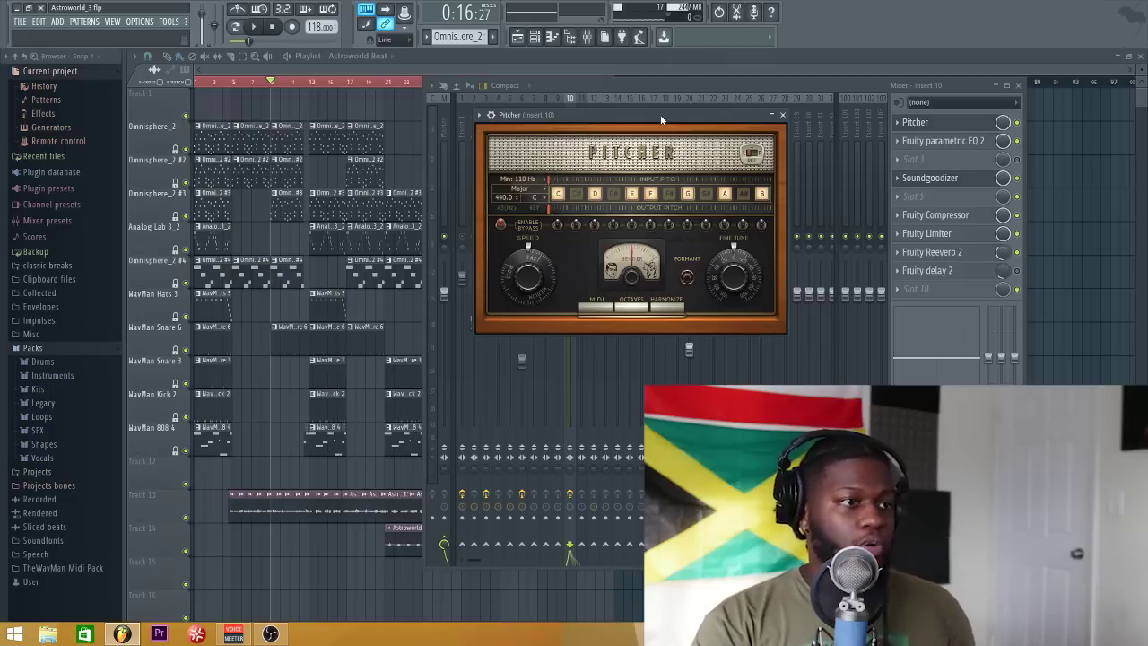
pyautogui.press('space')
pyautogui.press('space')
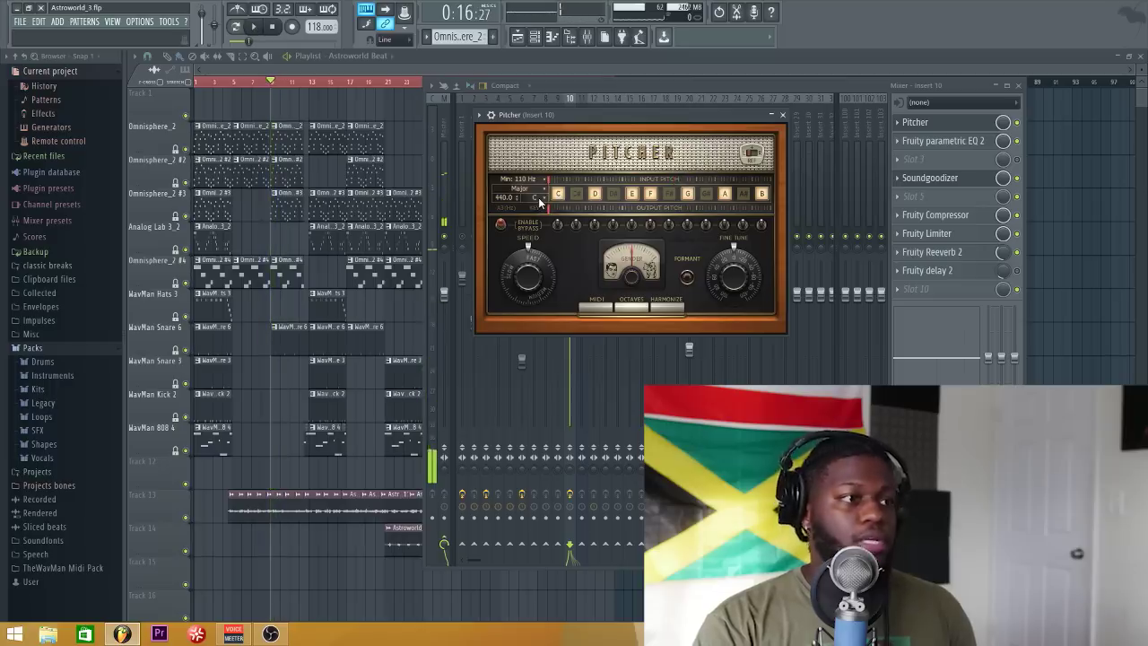
pyautogui.click(538, 199)
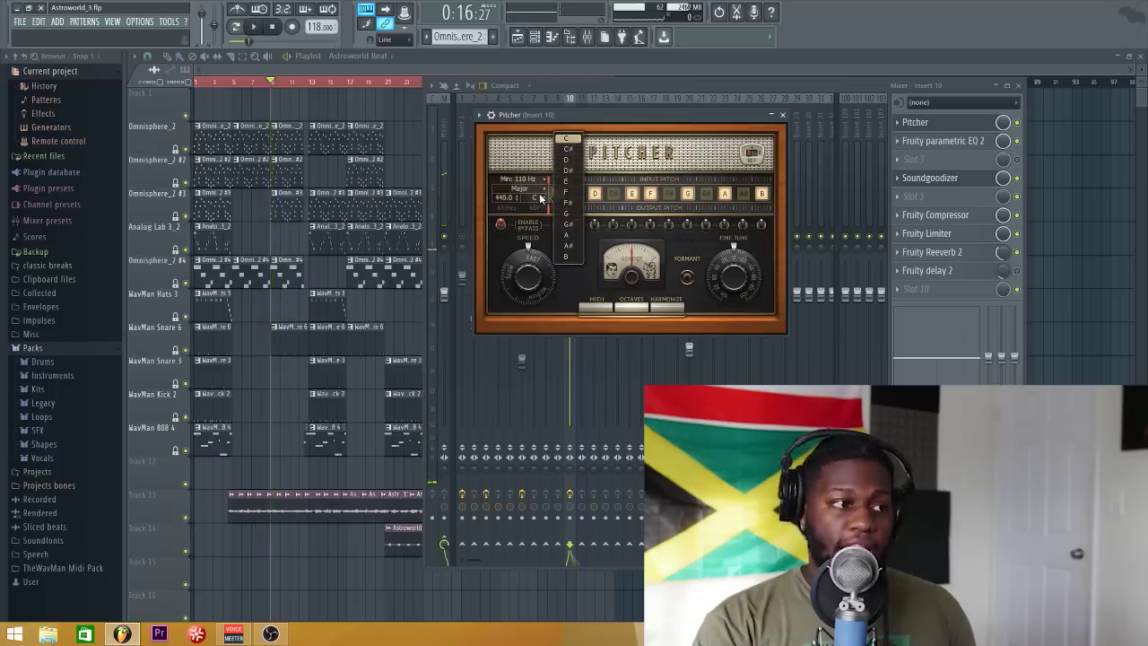
pyautogui.click(574, 151)
pyautogui.press('space')
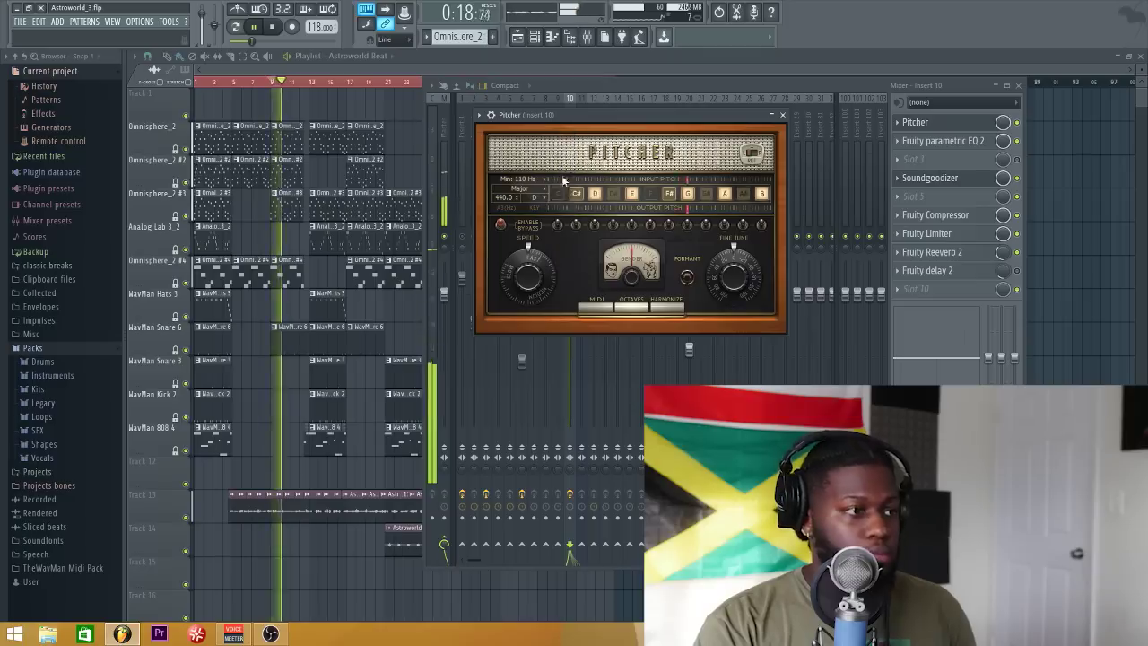
pyautogui.press('space')
pyautogui.scroll(1, 537, 199)
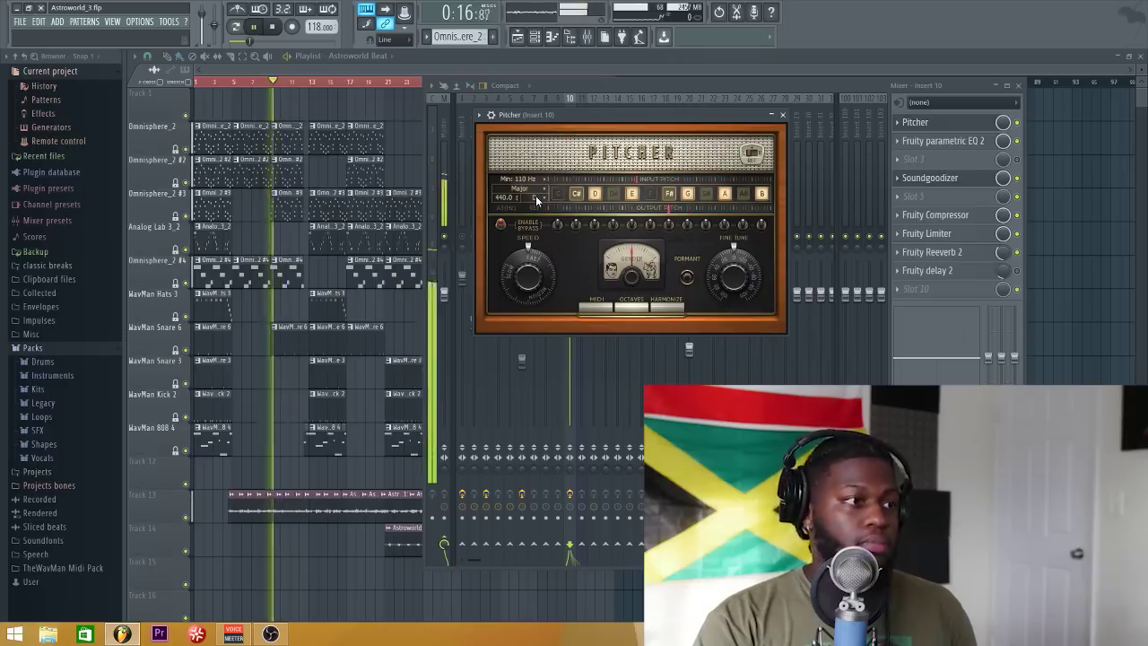
pyautogui.press('space')
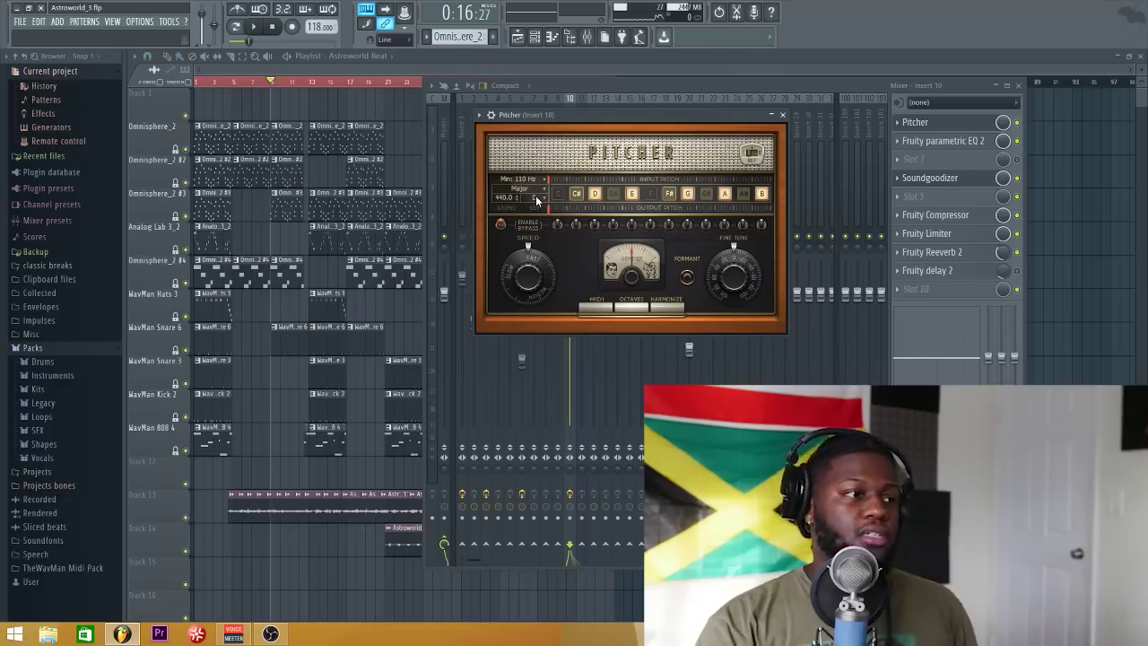
pyautogui.press('space')
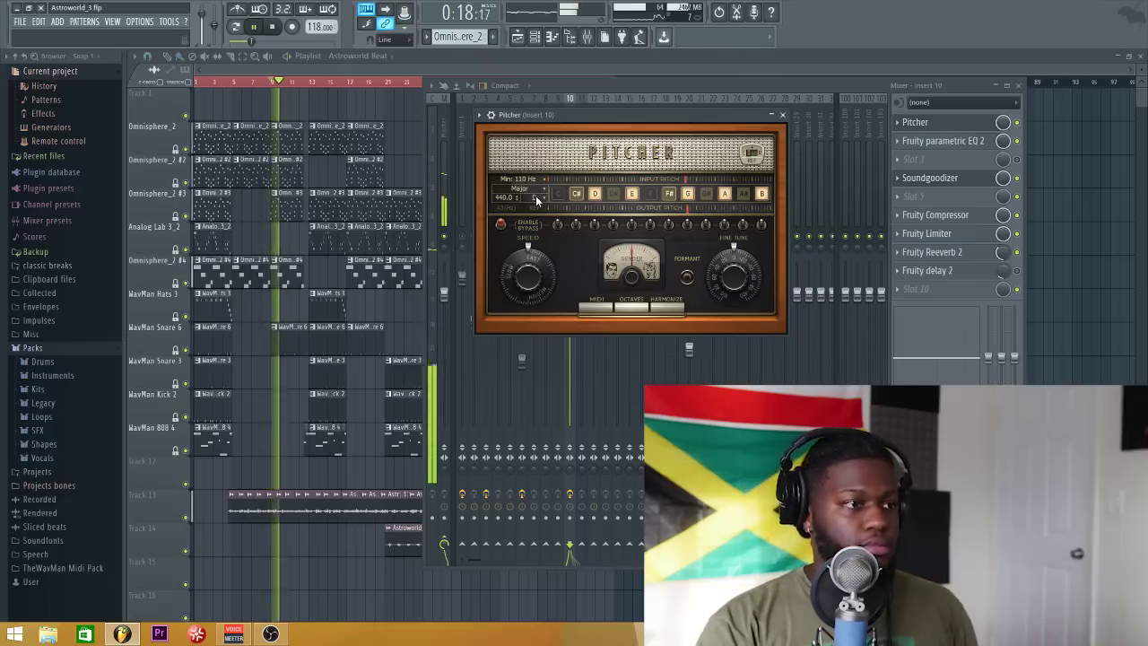
pyautogui.press('space')
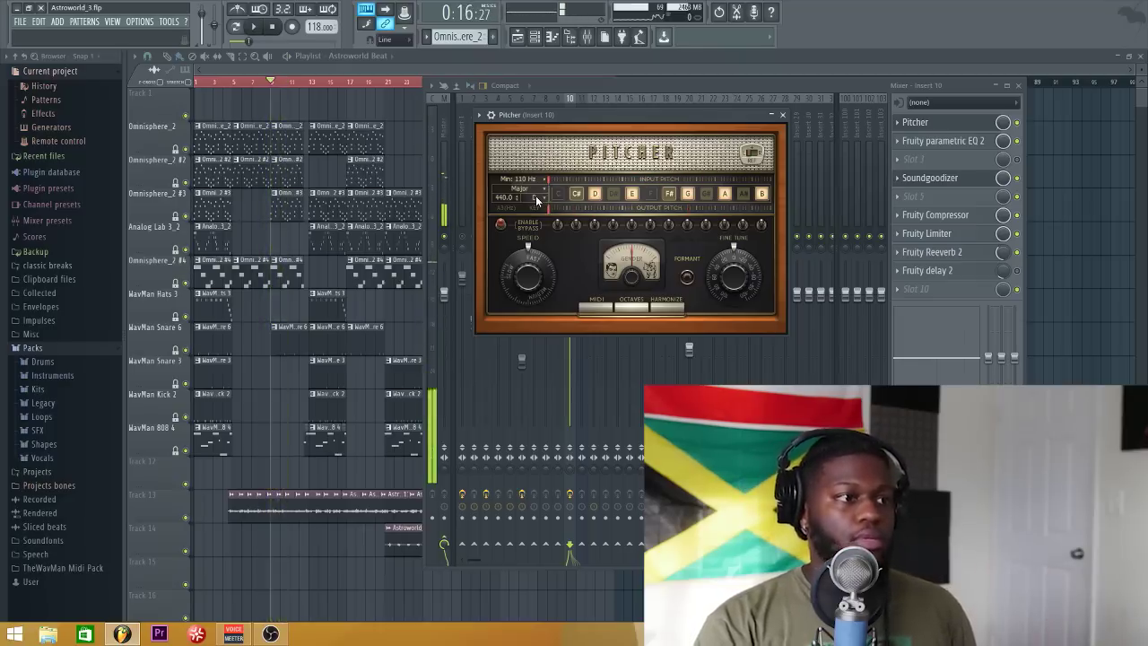
pyautogui.click(537, 198)
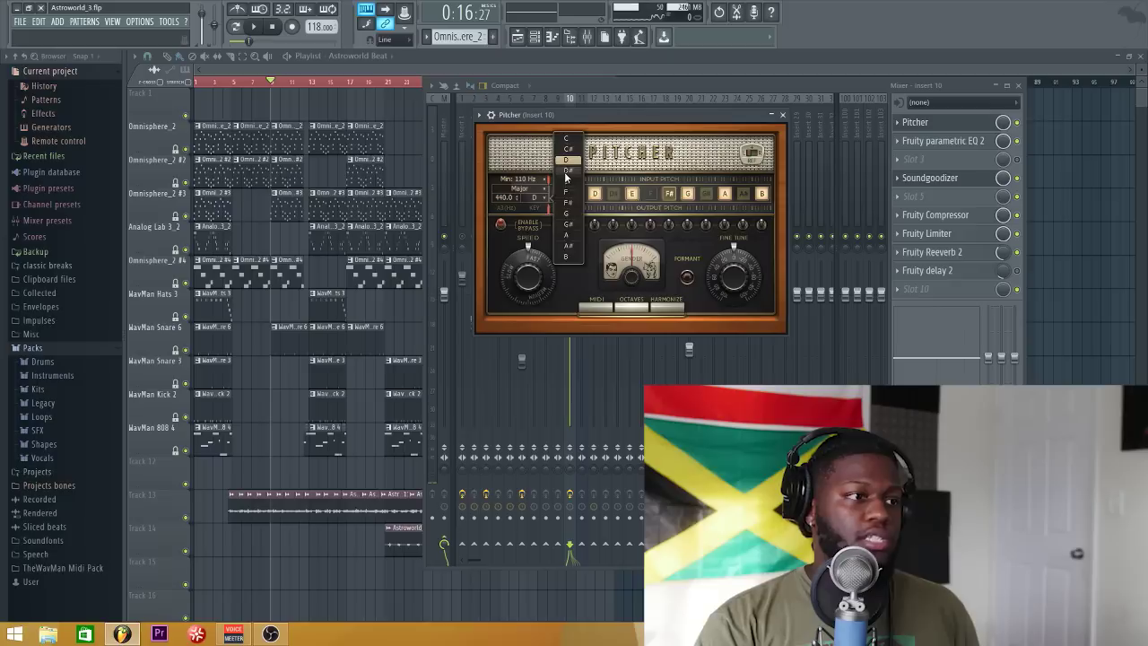
pyautogui.click(565, 171)
pyautogui.press('space')
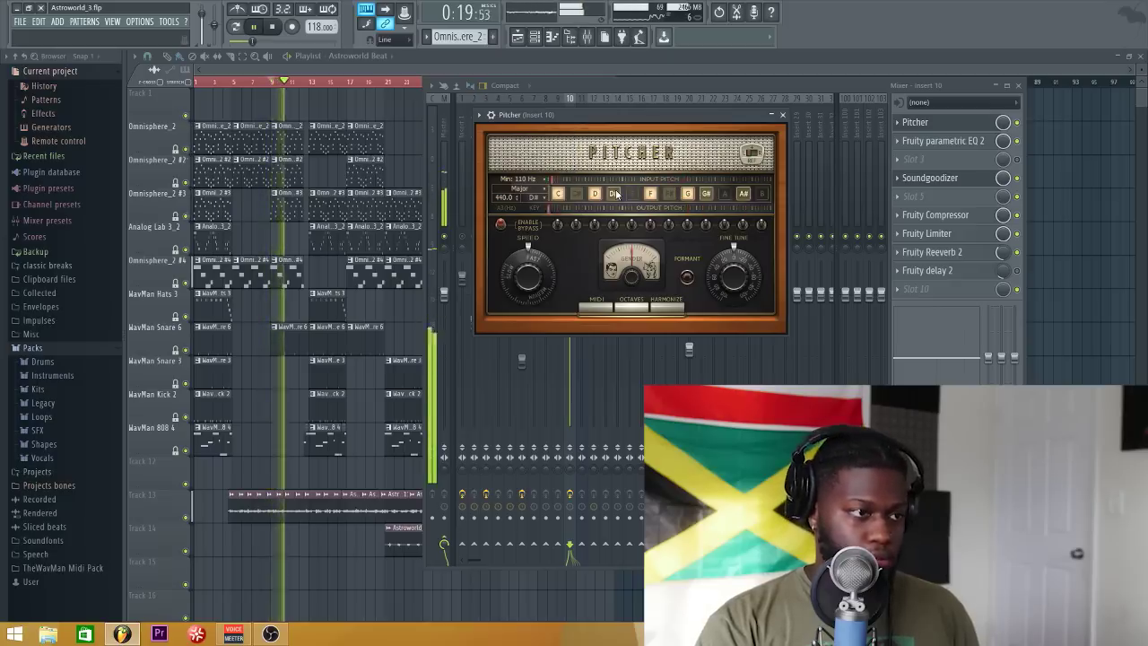
pyautogui.press('space')
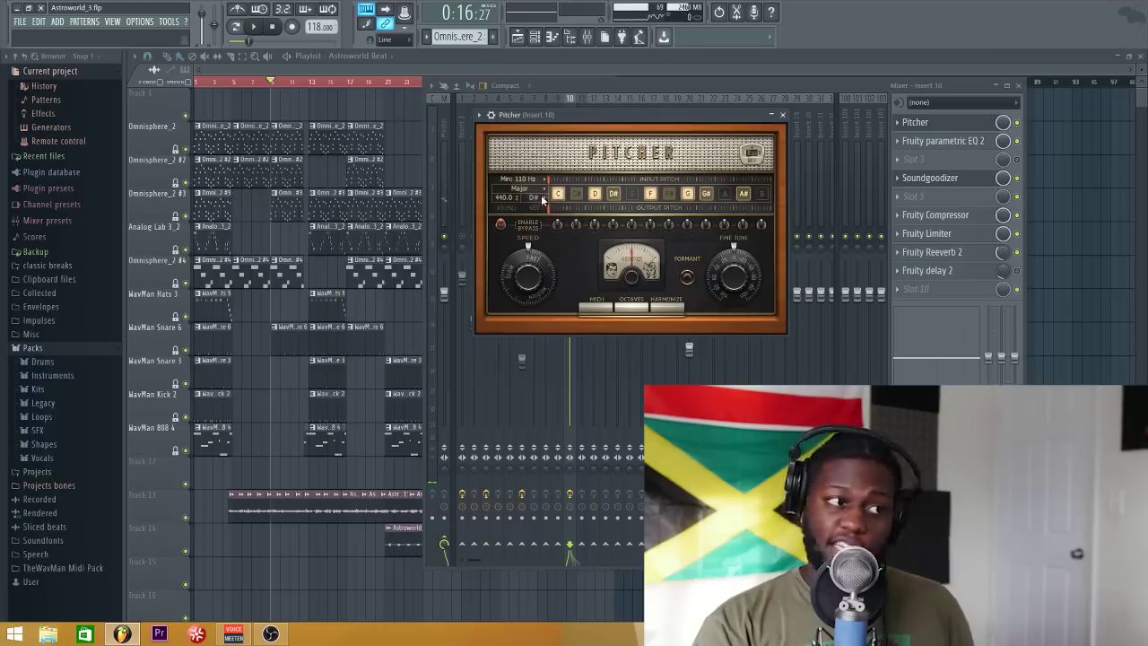
pyautogui.click(542, 199)
pyautogui.click(565, 182)
pyautogui.press('space')
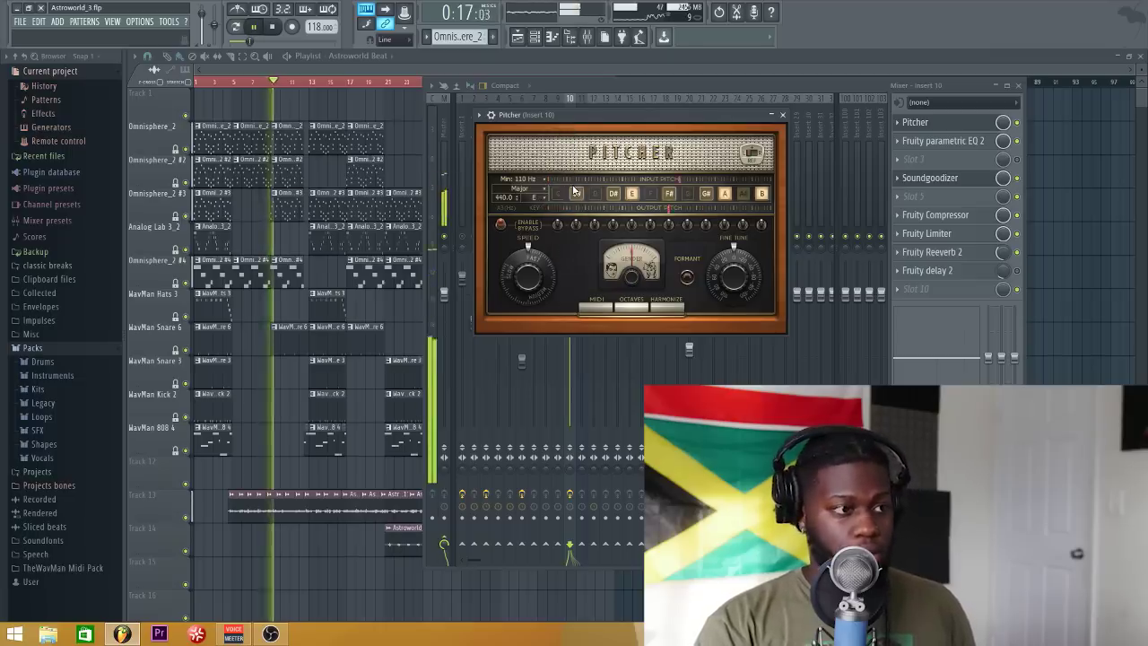
pyautogui.press('space')
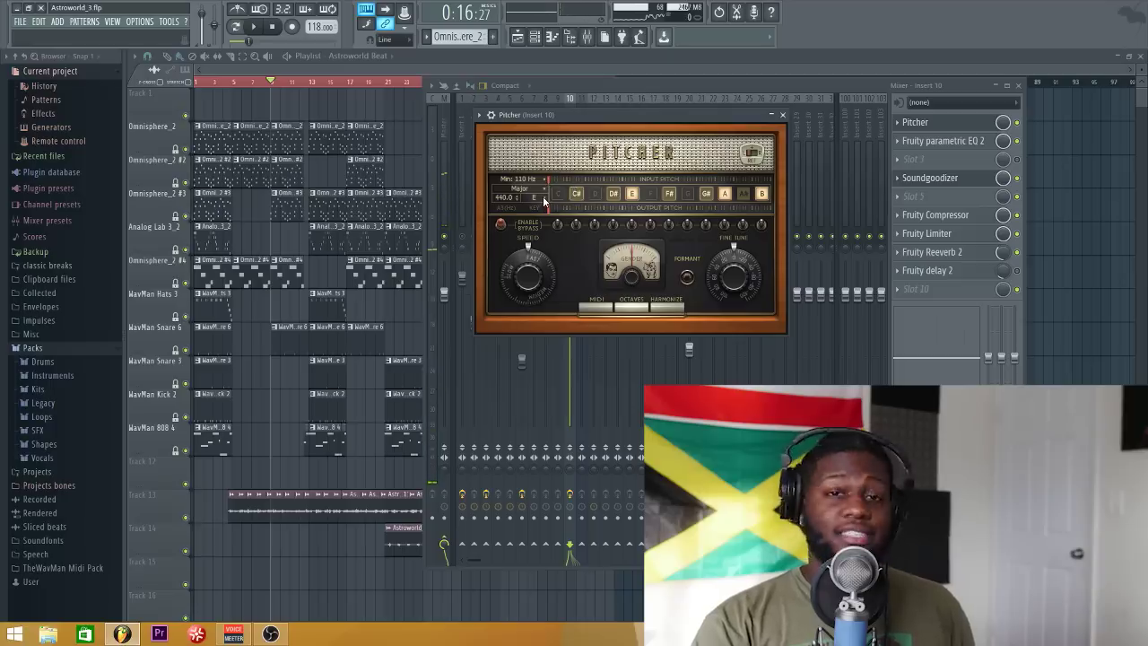
pyautogui.click(542, 199)
pyautogui.click(560, 197)
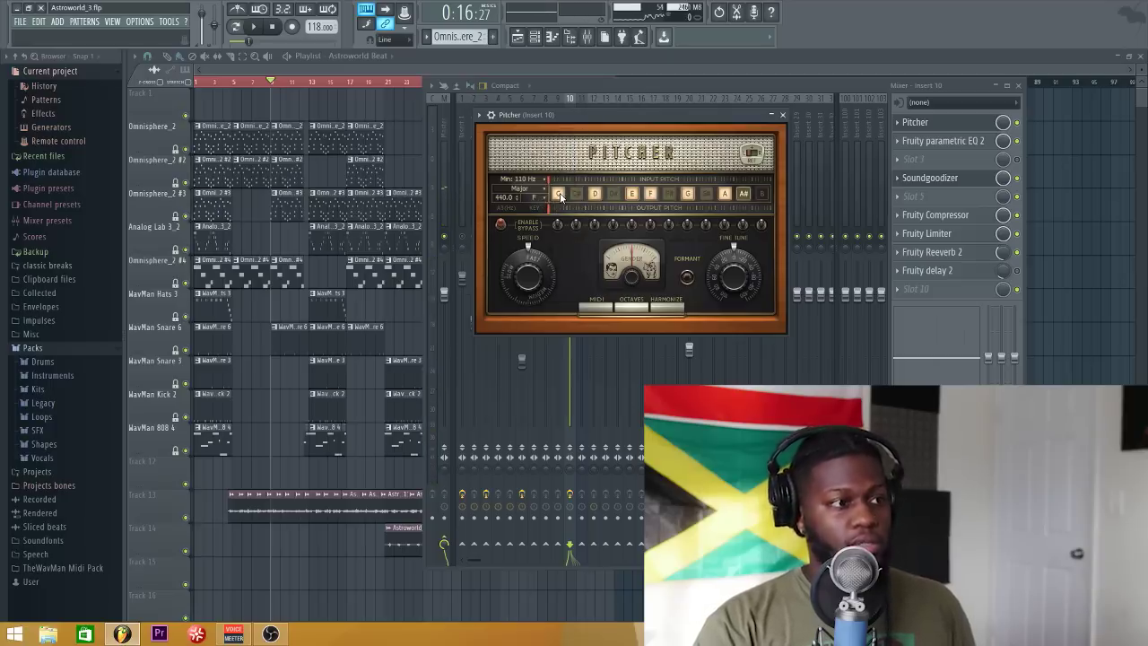
pyautogui.press('space')
pyautogui.press('space')
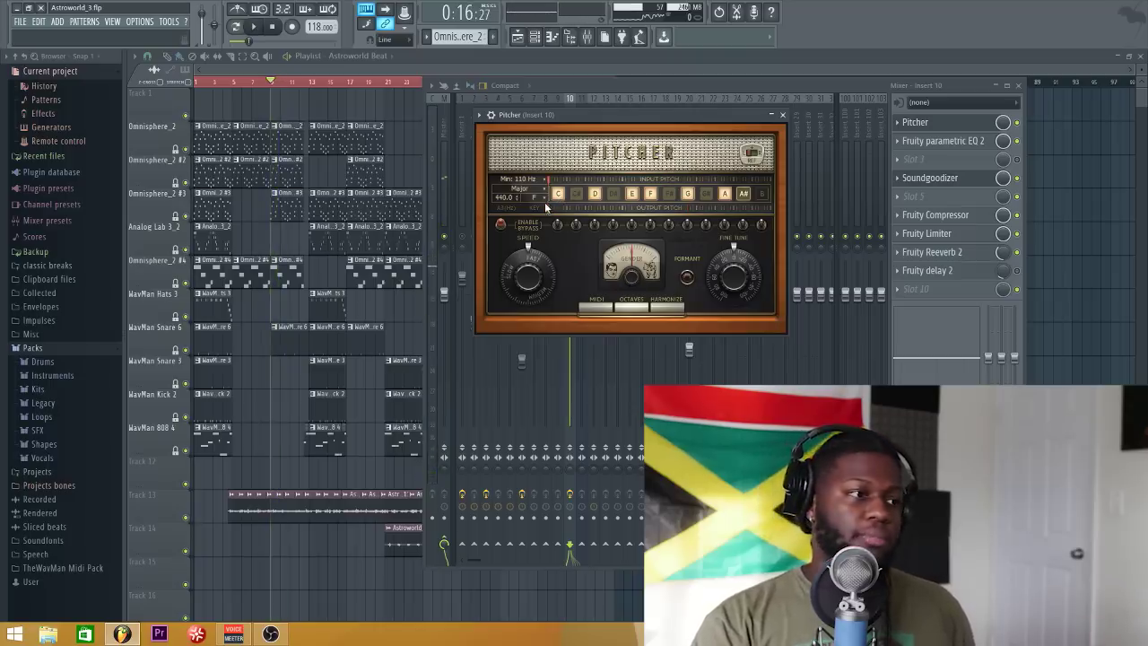
pyautogui.click(541, 199)
pyautogui.click(574, 142)
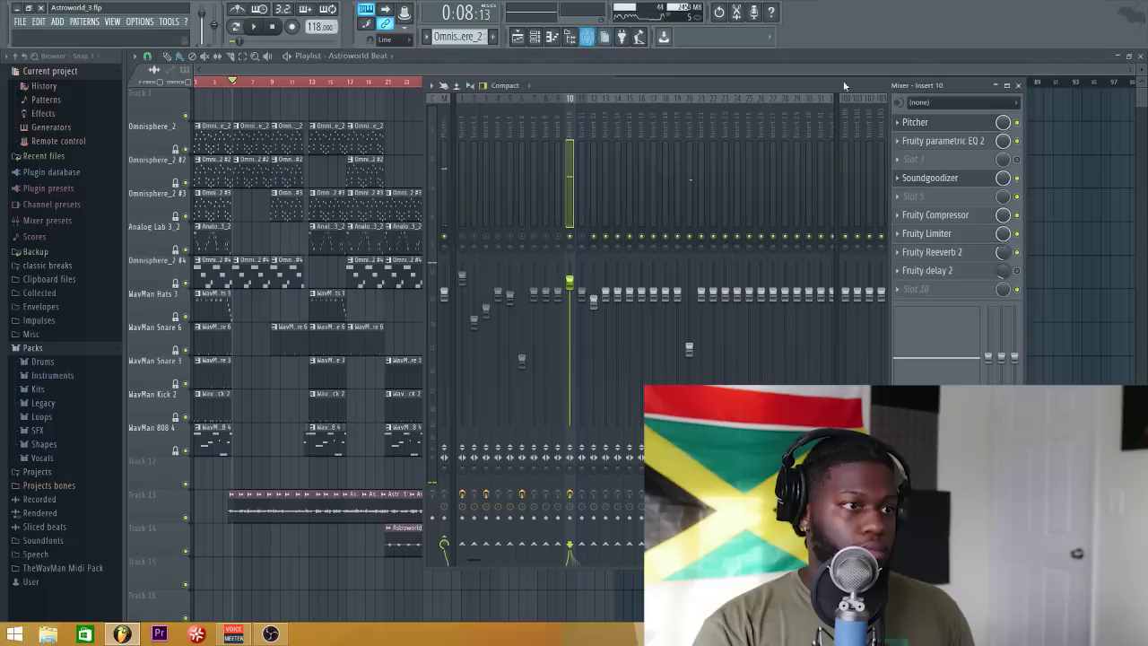
# Reopen Pitcher, play the song briefly, and raise the correction speed from 0 to 36
pyautogui.click(933, 125)
pyautogui.press('space')
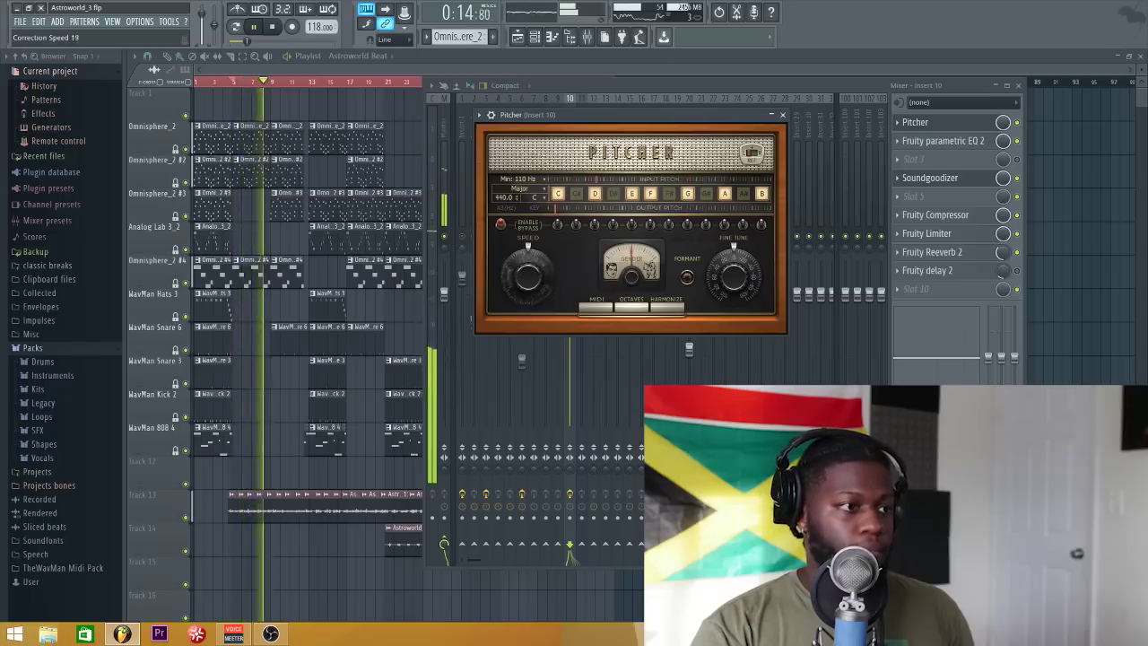
pyautogui.press('space')
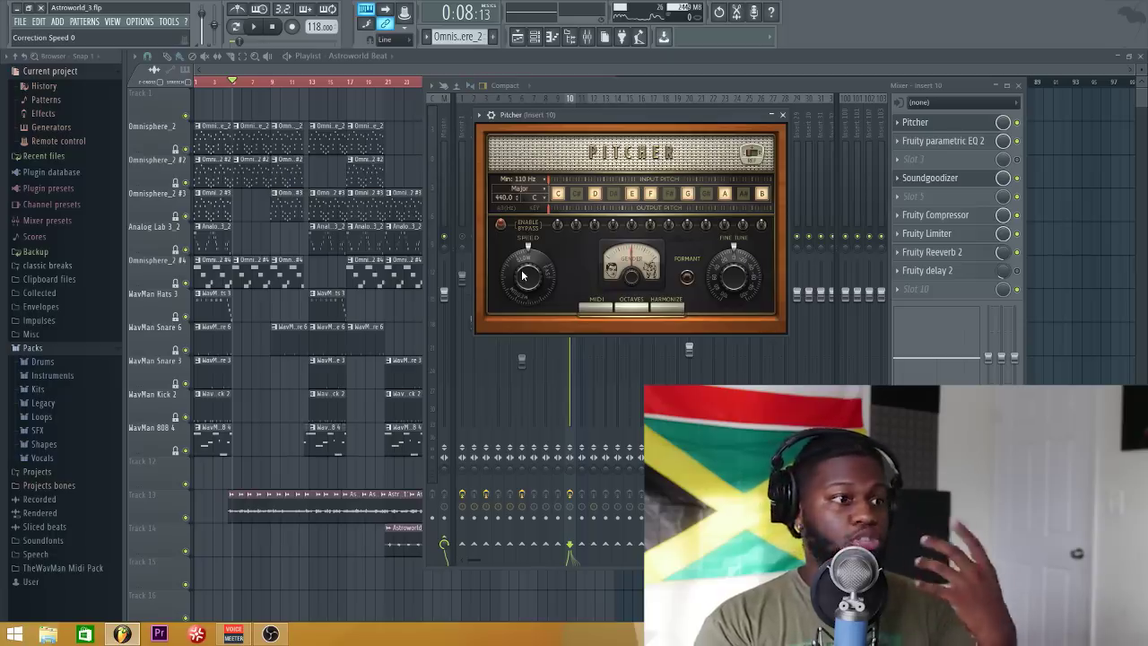
pyautogui.moveTo(523, 276); pyautogui.dragTo(523, 212)
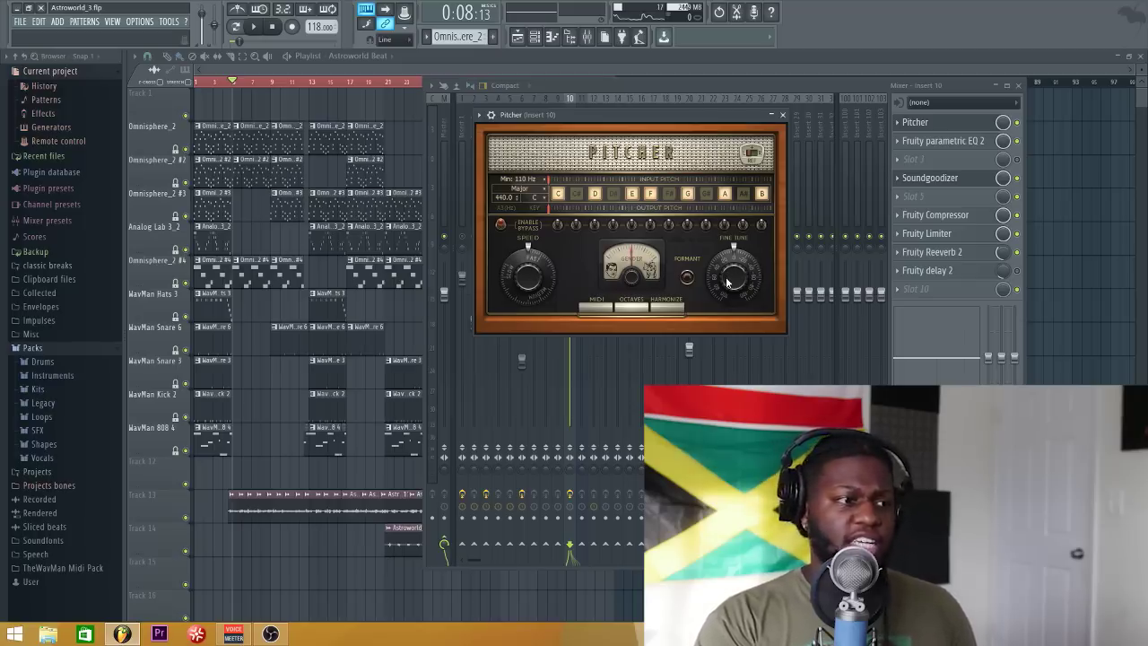
pyautogui.press('space')
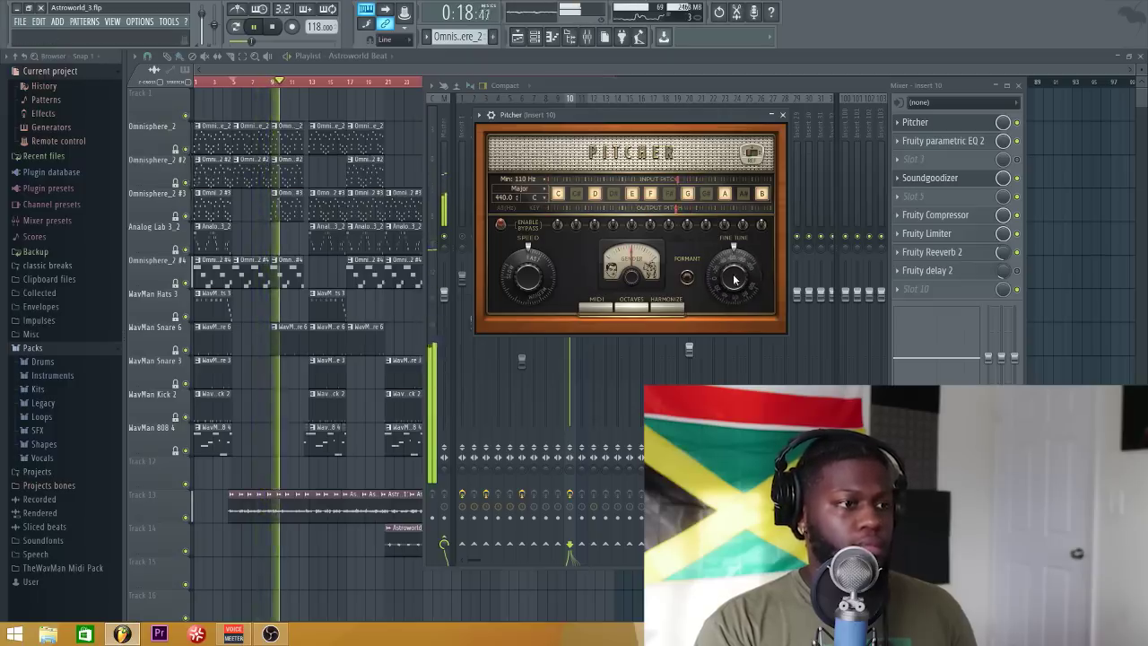
pyautogui.press('space')
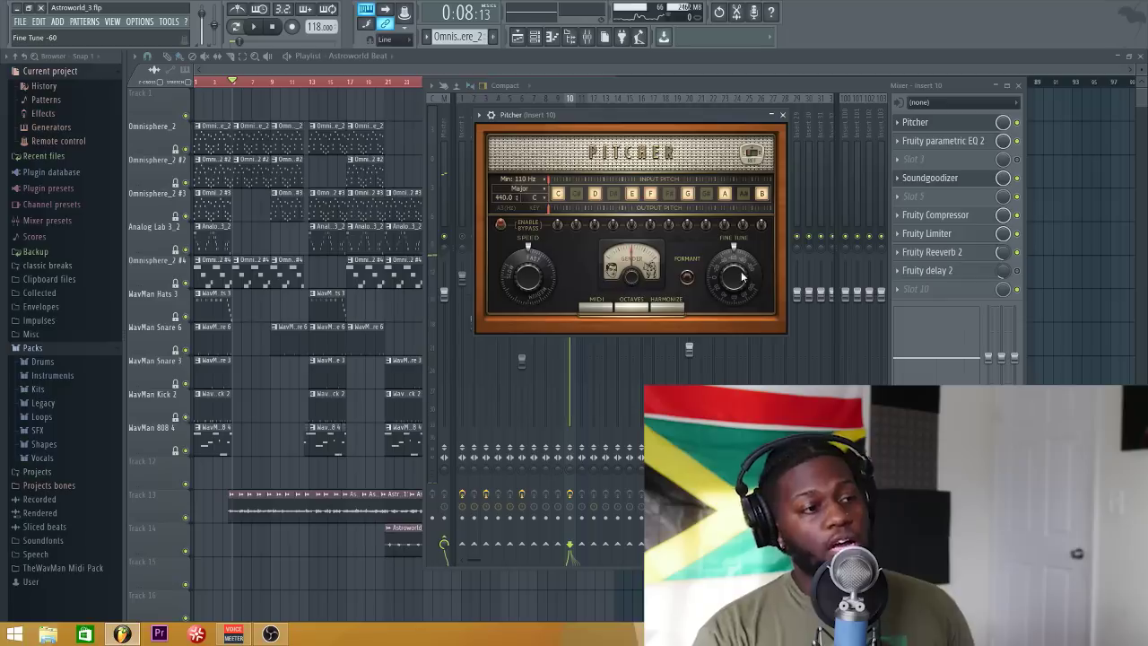
pyautogui.moveTo(736, 278); pyautogui.dragTo(735, 260)
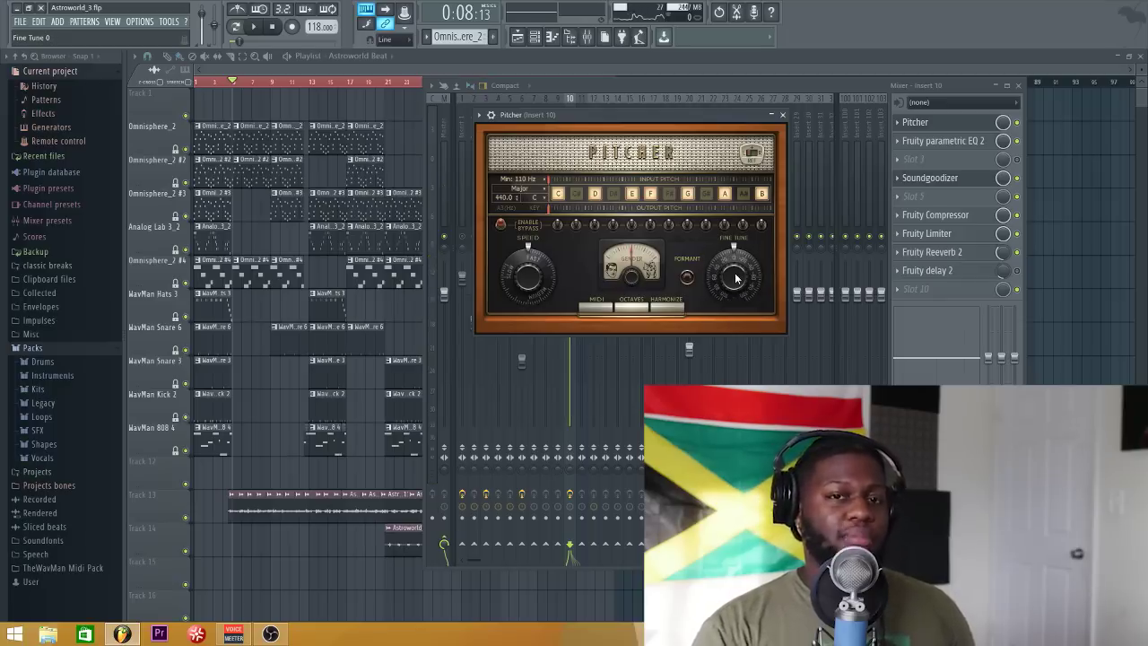